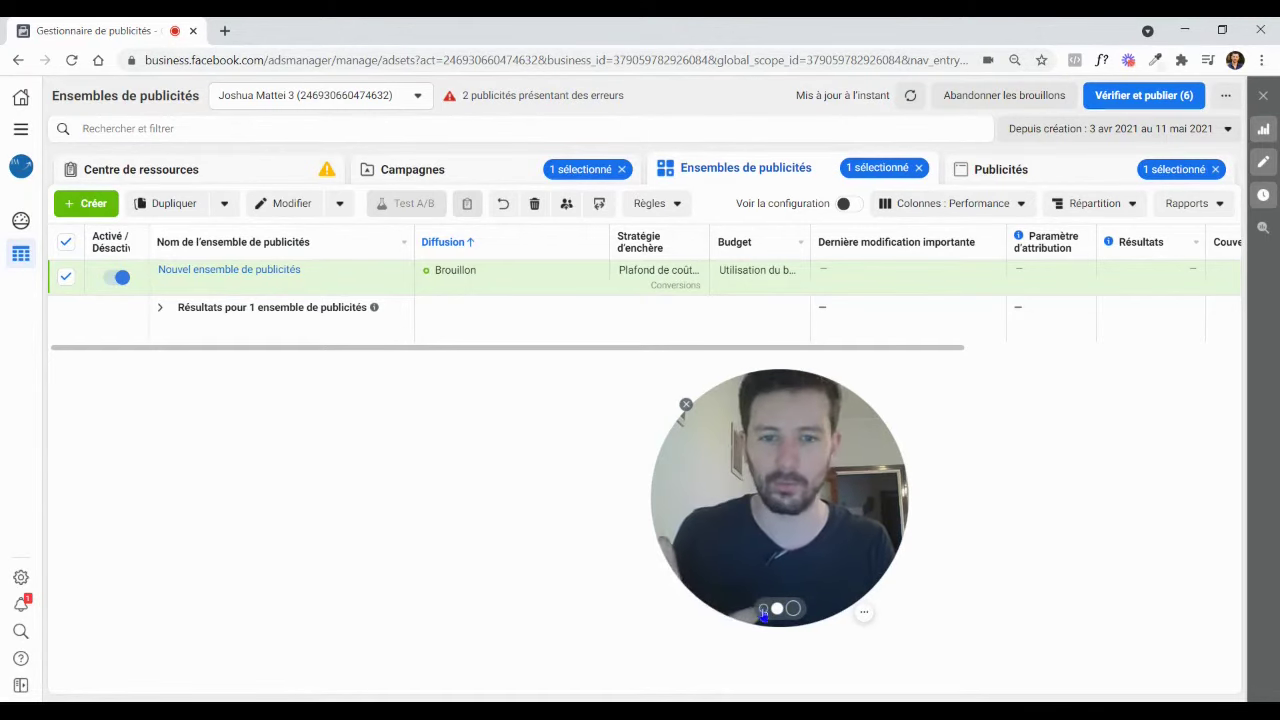
click(762, 610)
drag(729, 545, 1114, 417)
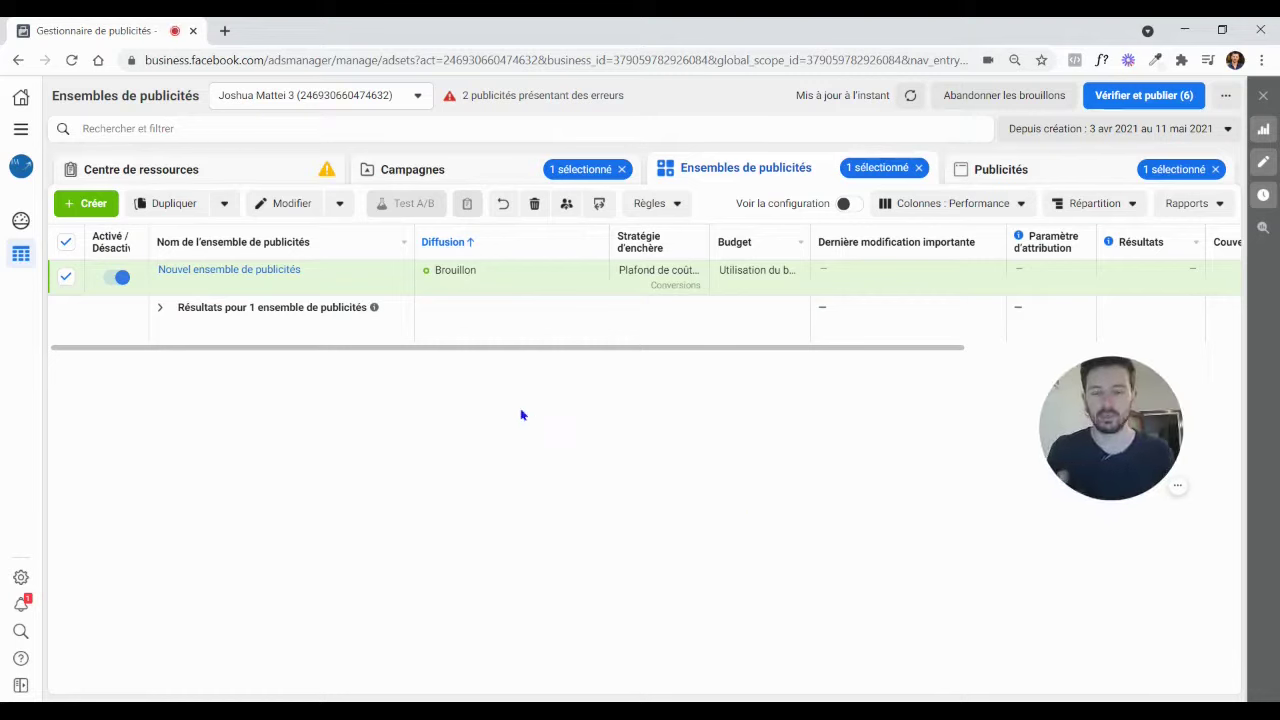
Open the settings of the draft campaign containing the selected ad set and expand the additional options in its campaign details
click(280, 282)
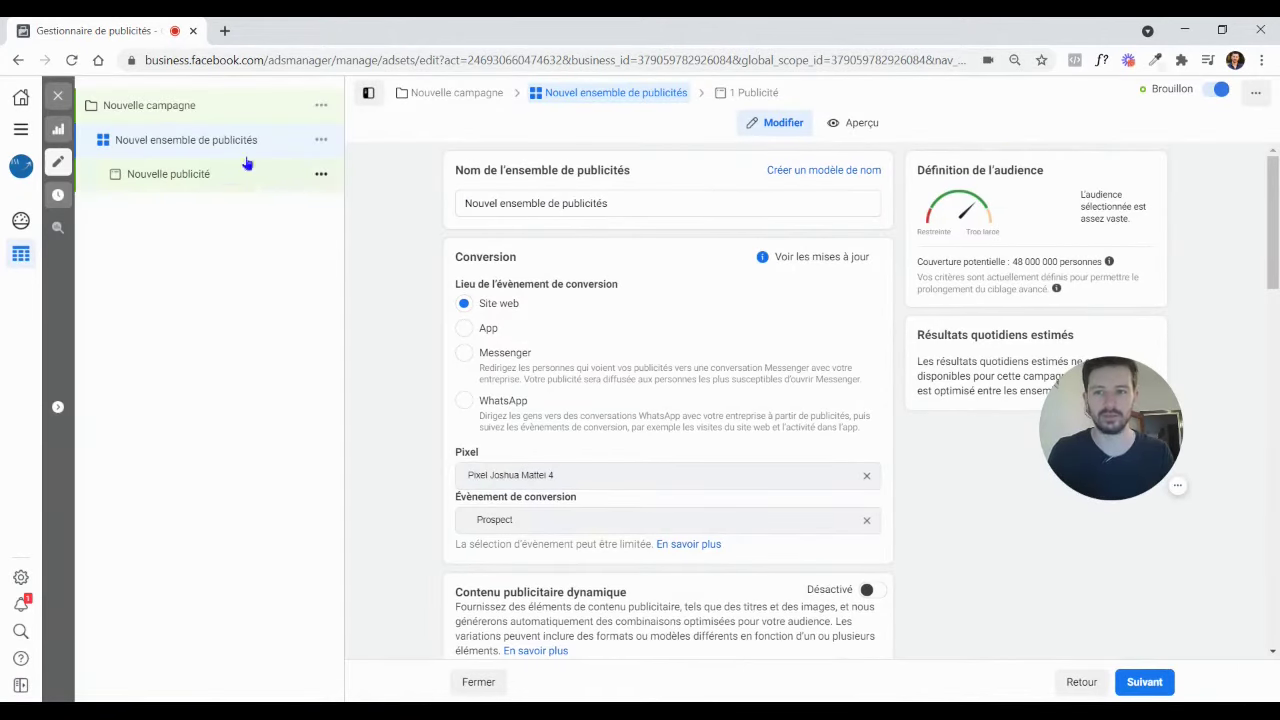
click(231, 106)
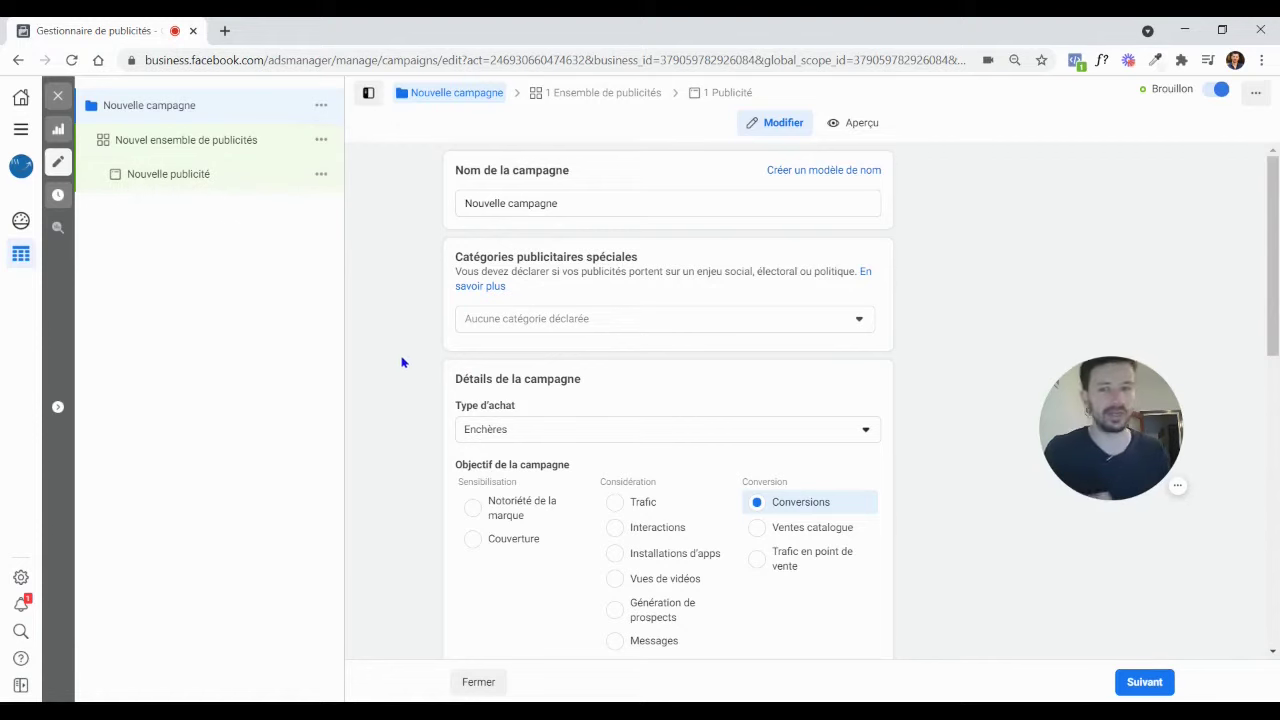
scroll(403, 360, down, 3)
scroll(372, 324, down, 3)
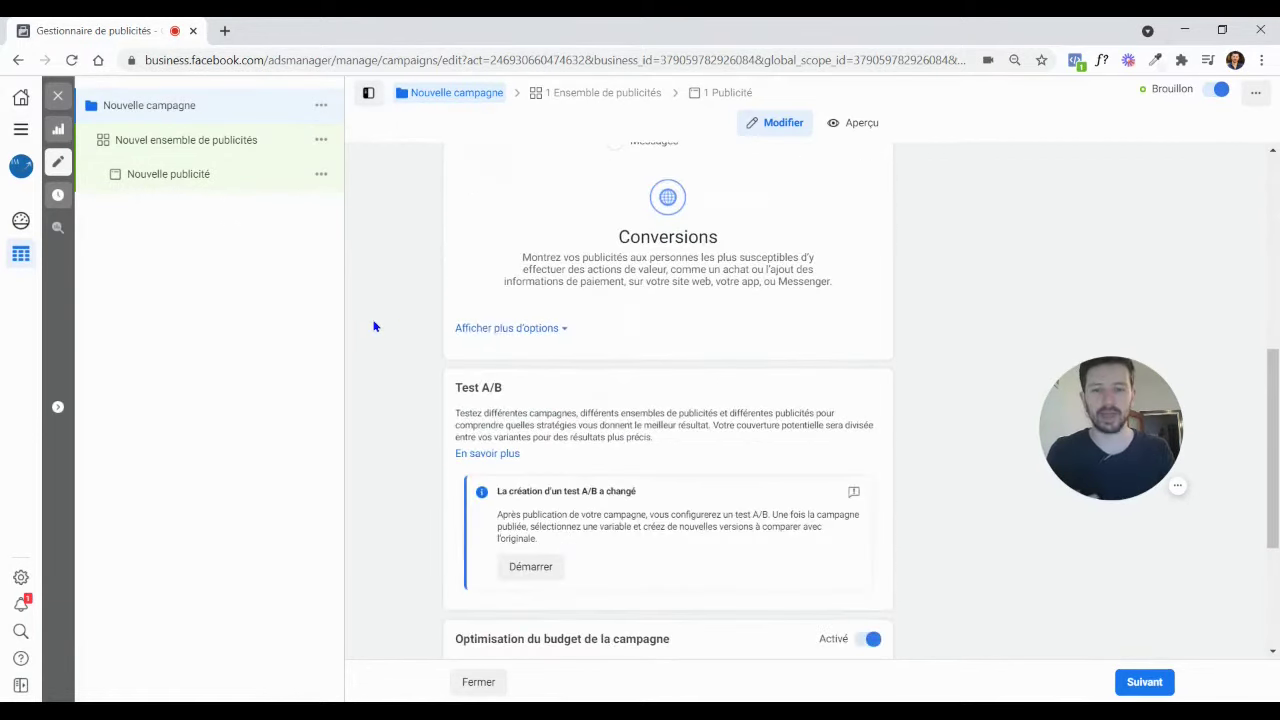
scroll(446, 320, up, 2)
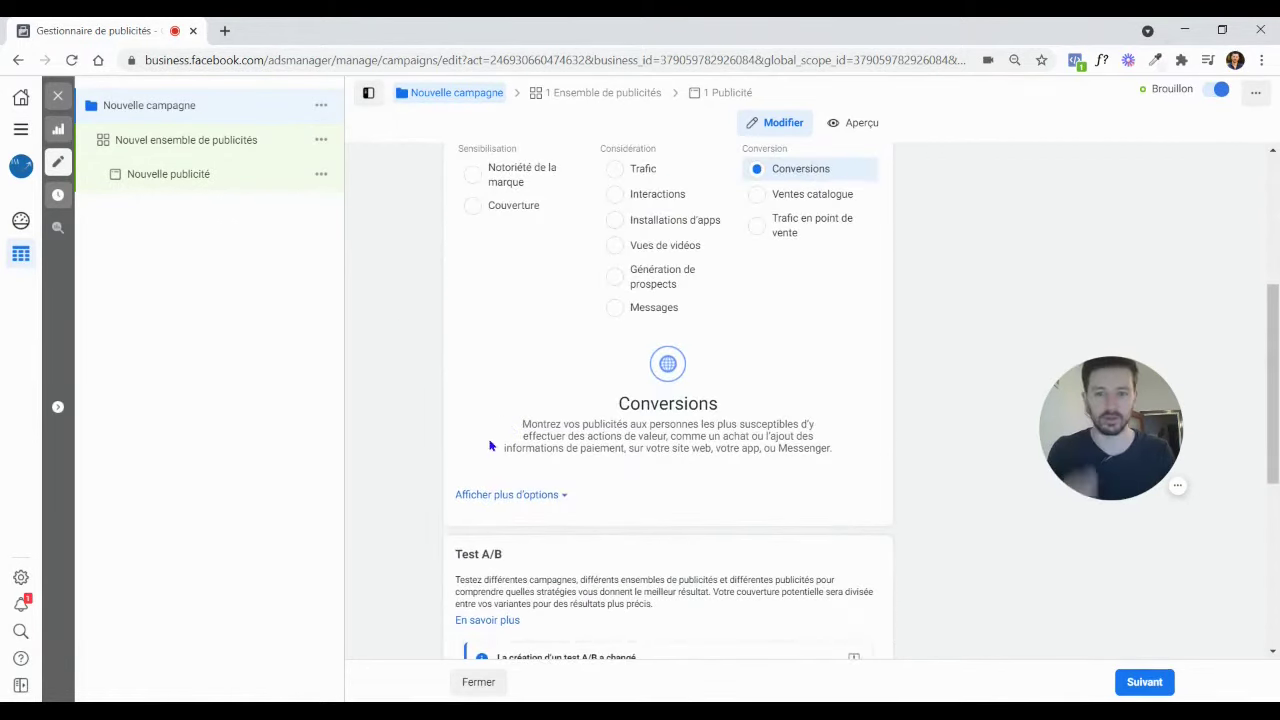
click(512, 494)
scroll(658, 314, down, 1)
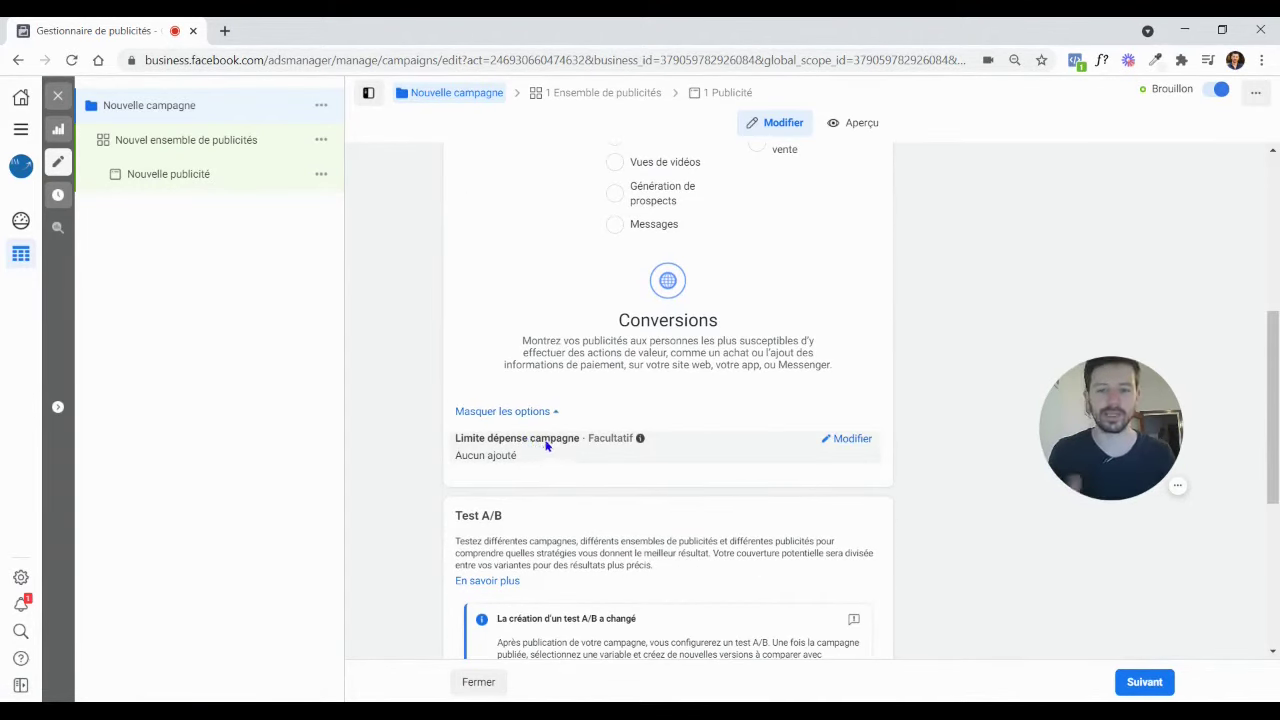
Add an overall spending limit of 100 € to the campaign
click(843, 447)
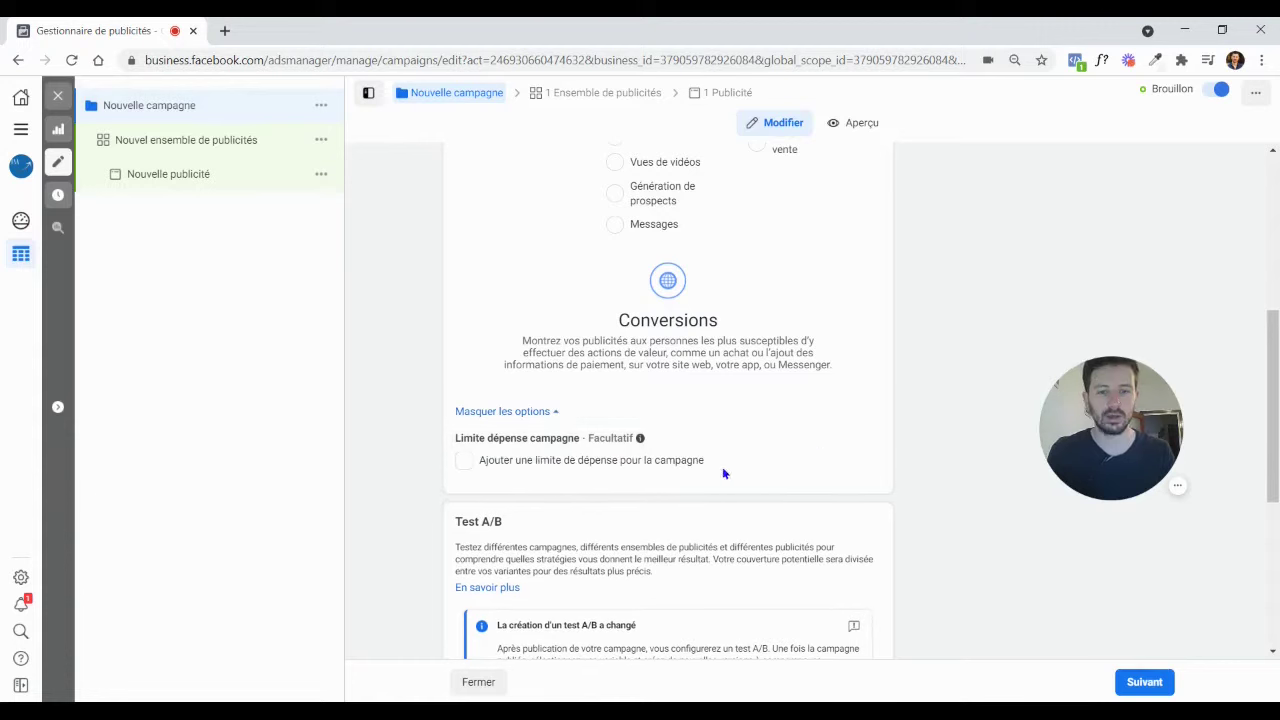
click(532, 461)
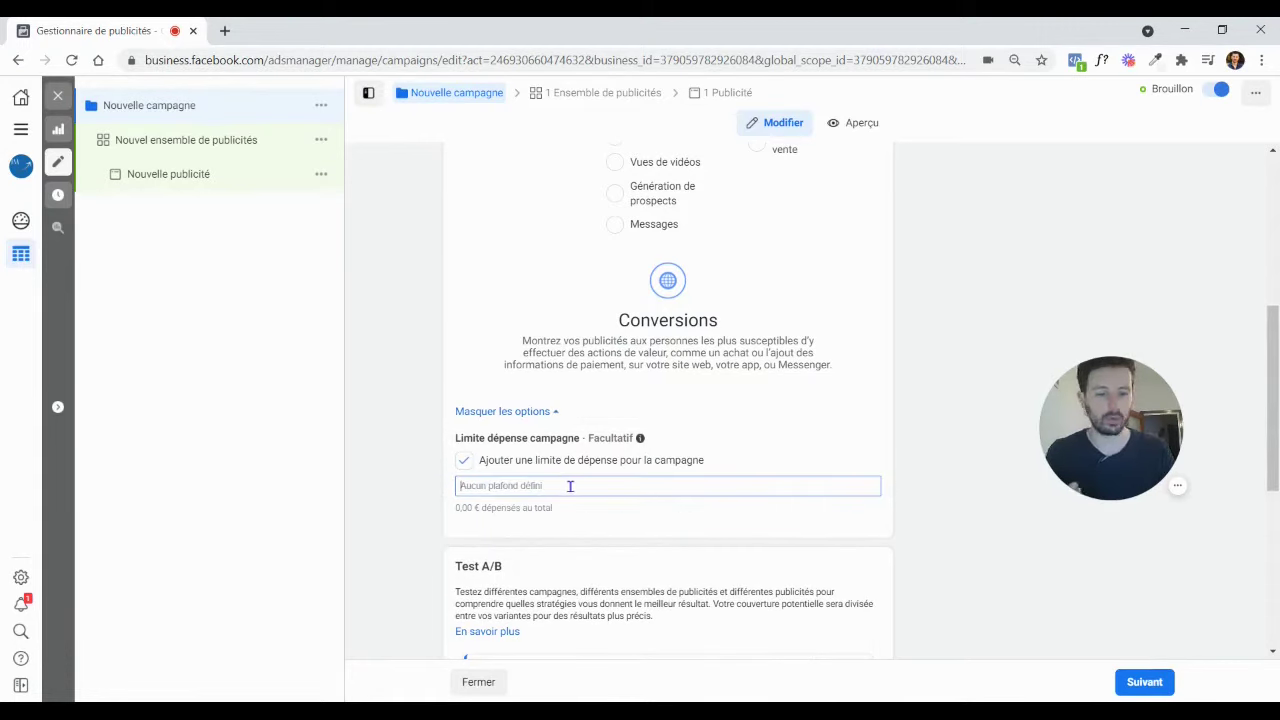
text(100)
click(435, 401)
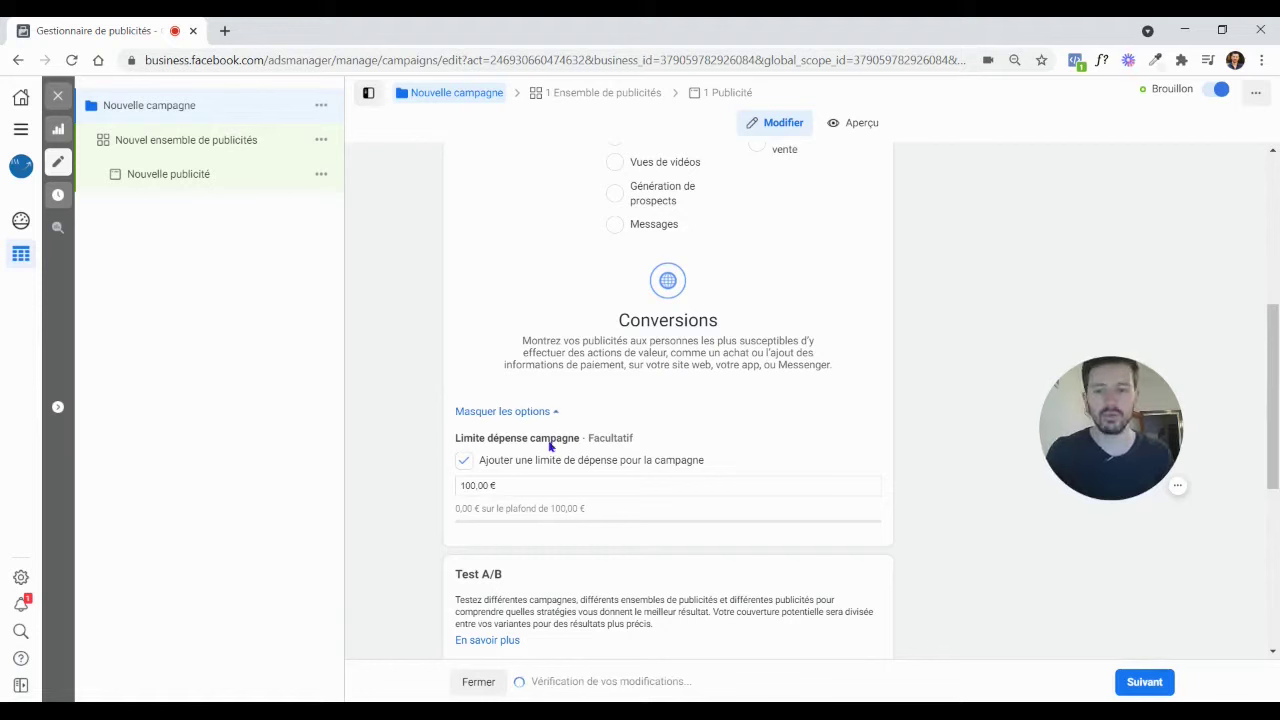
click(484, 488)
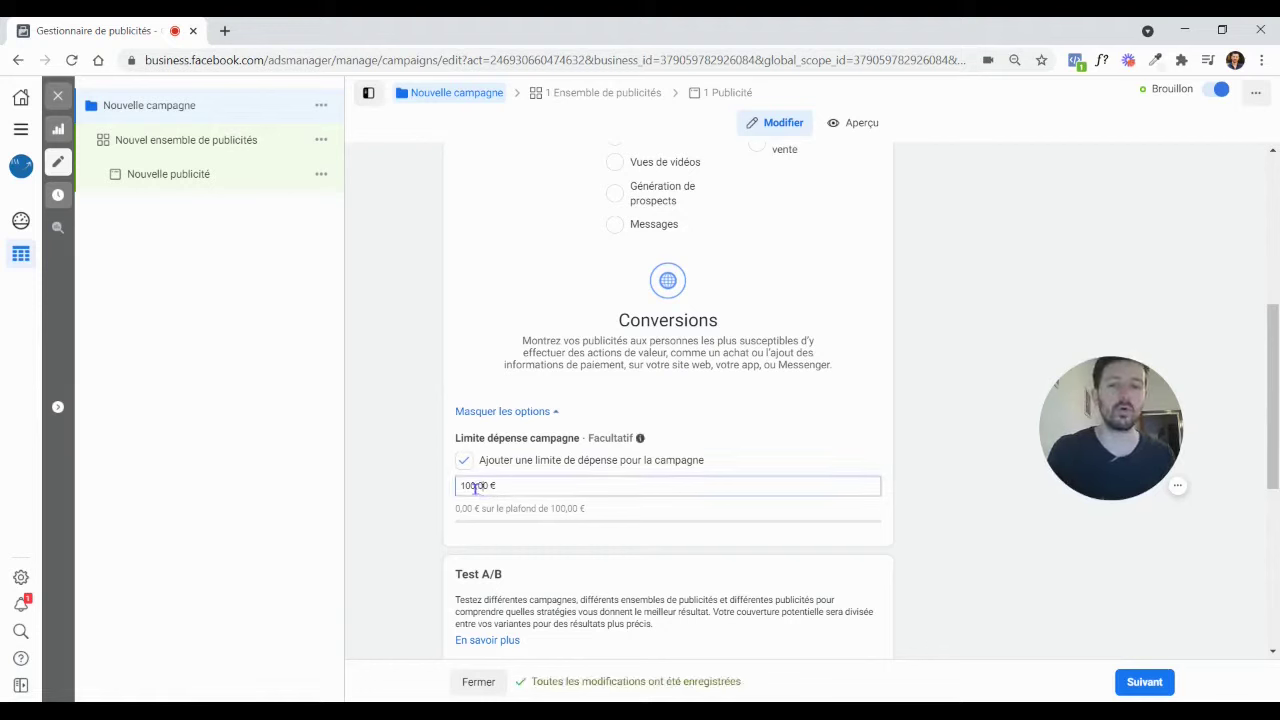
click(396, 353)
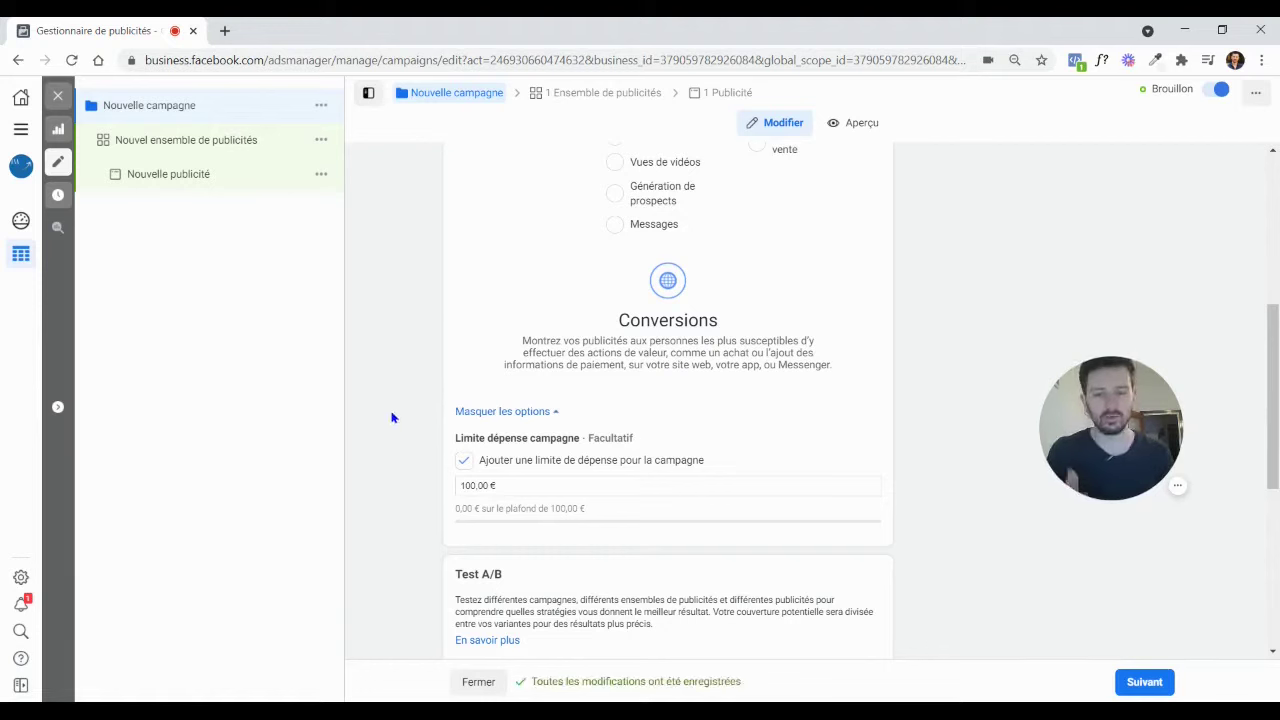
Raise the campaign's spending limit to 1 000 €
click(465, 485)
click(537, 490)
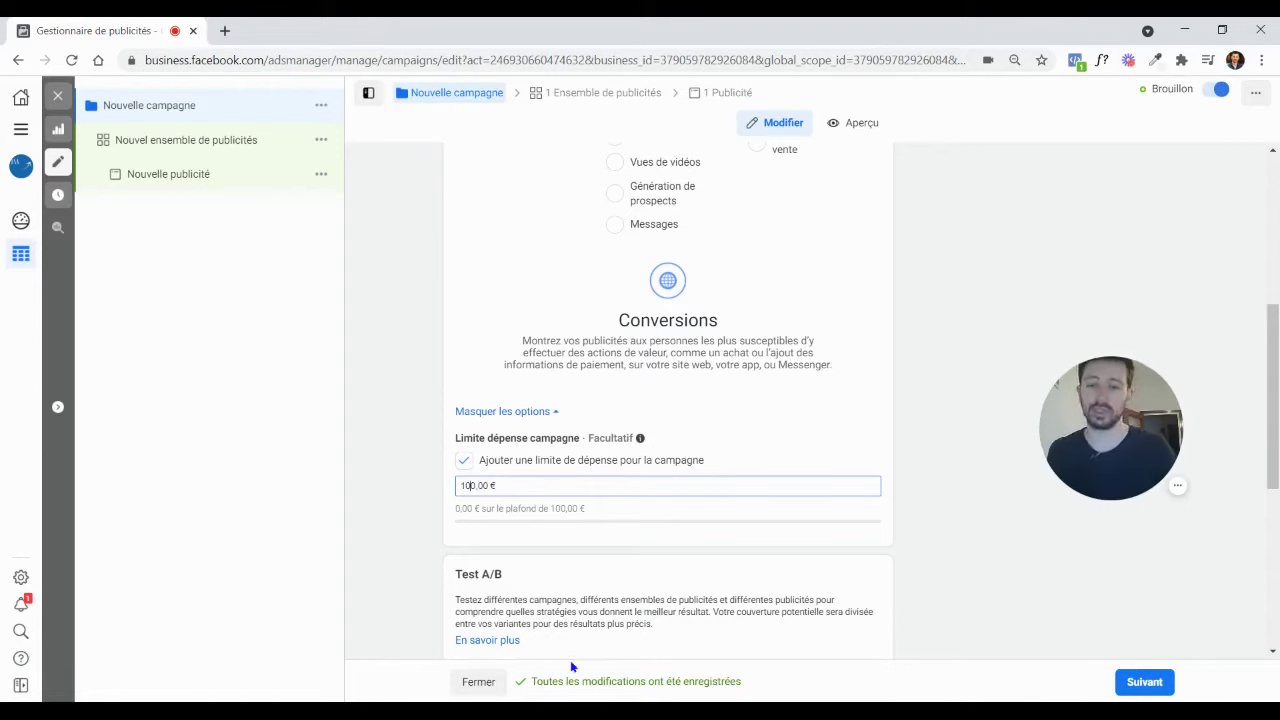
text(0)
click(394, 472)
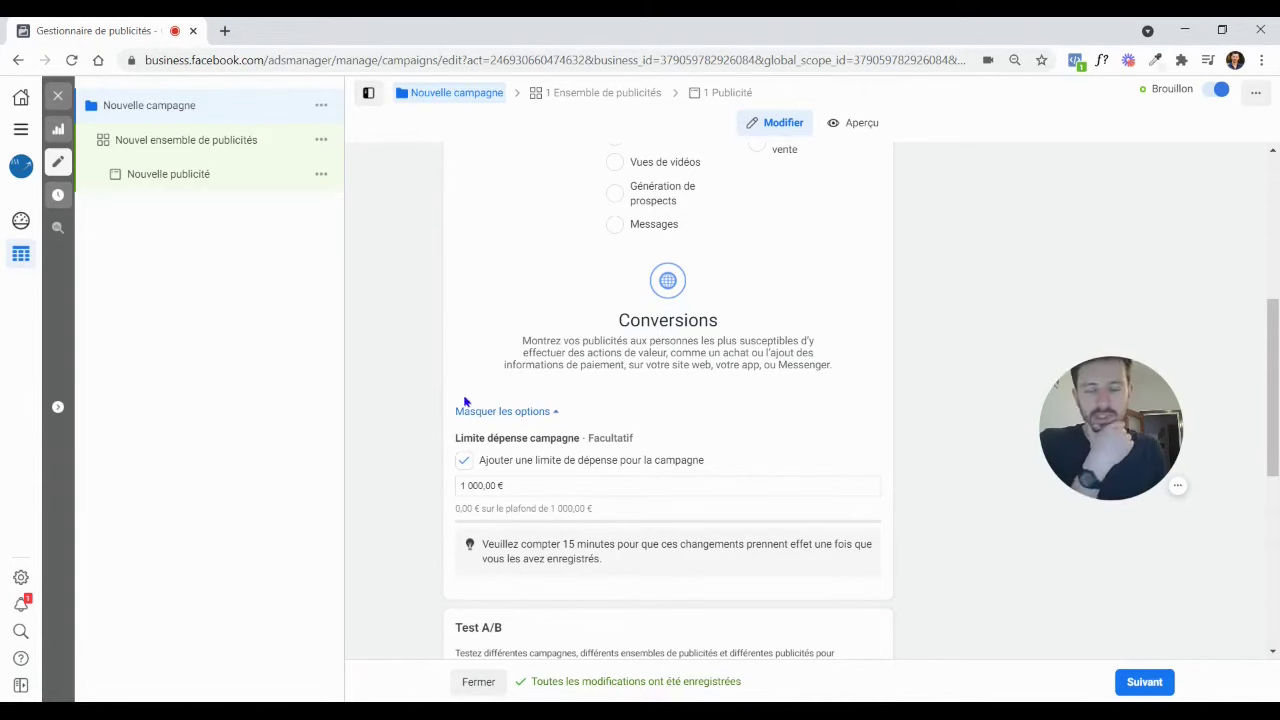
Examine the bid strategies offered under the campaign budget optimisation, leaving the cost cap (Plafond de coût) selected
scroll(378, 312, down, 2)
scroll(420, 330, down, 4)
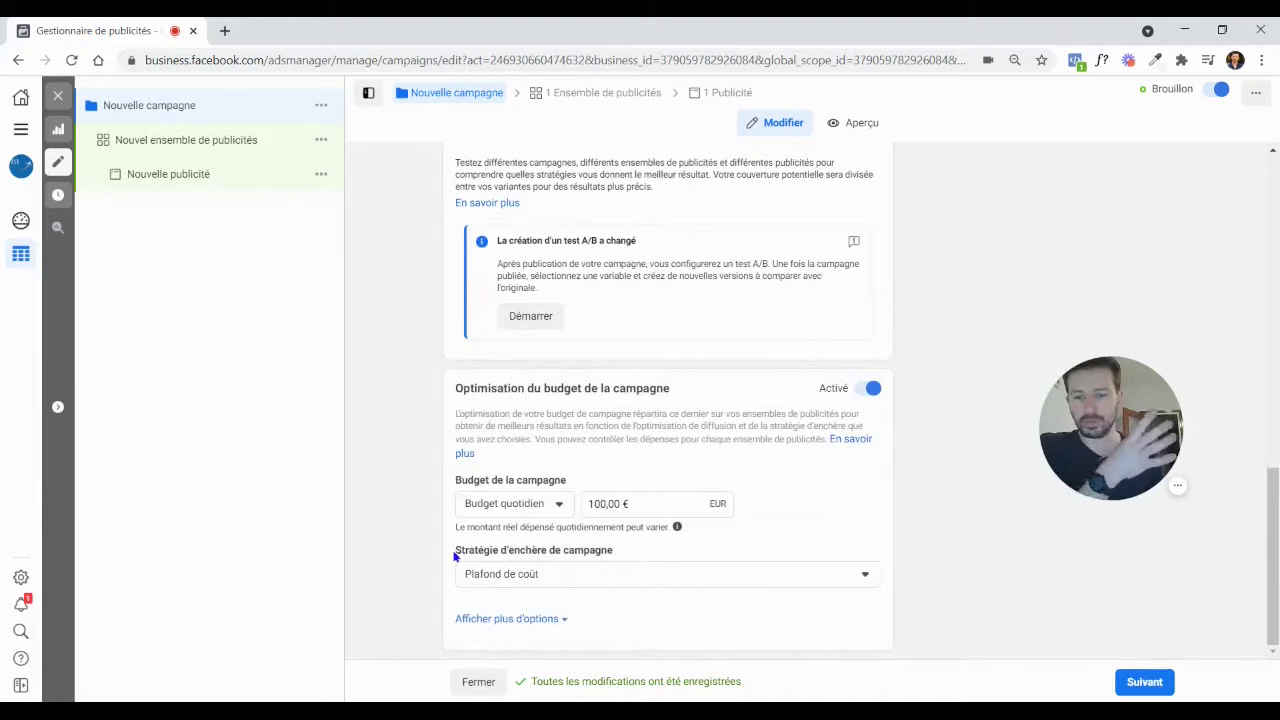
click(500, 580)
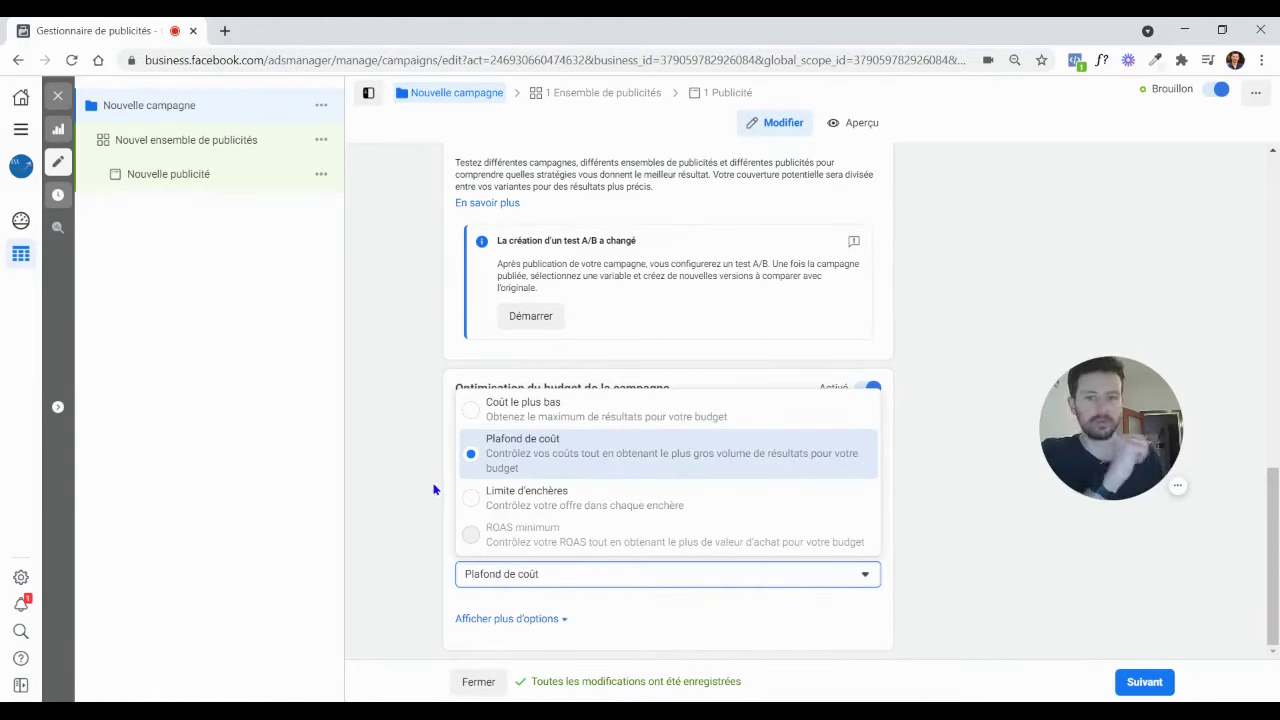
click(407, 480)
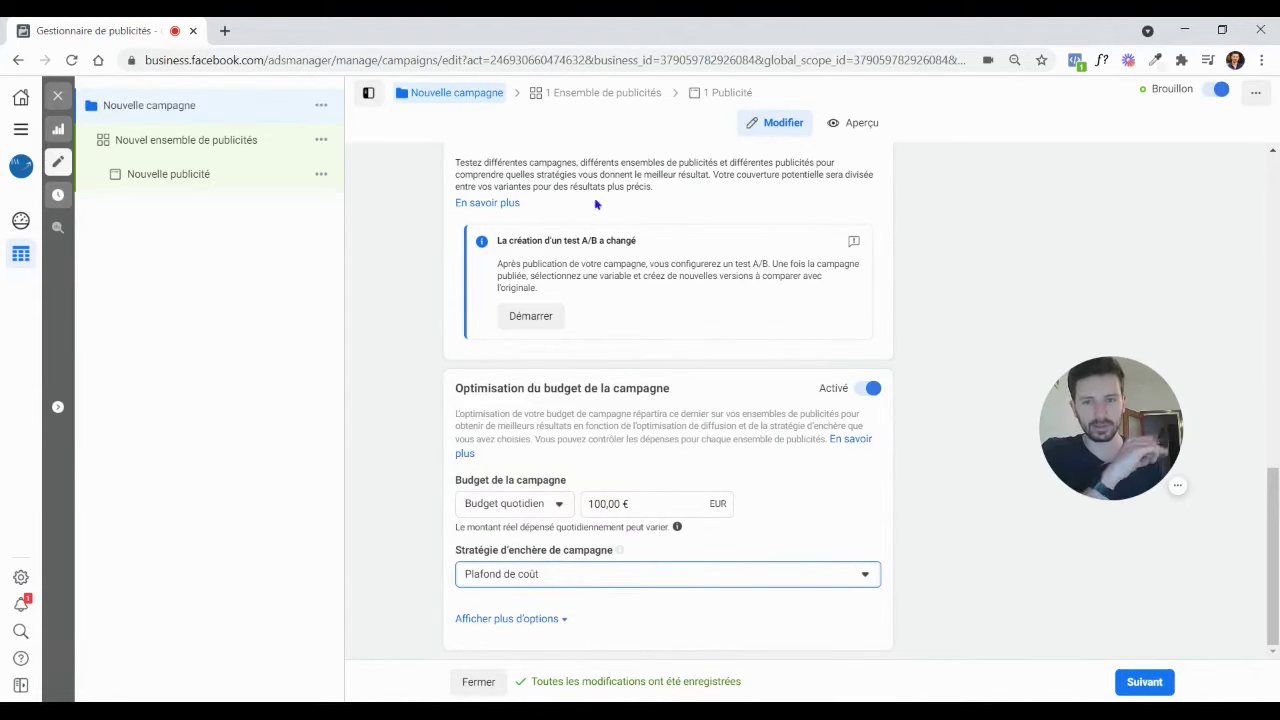
Examine the cost control per lead in the ad set's optimisation and delivery settings
click(590, 98)
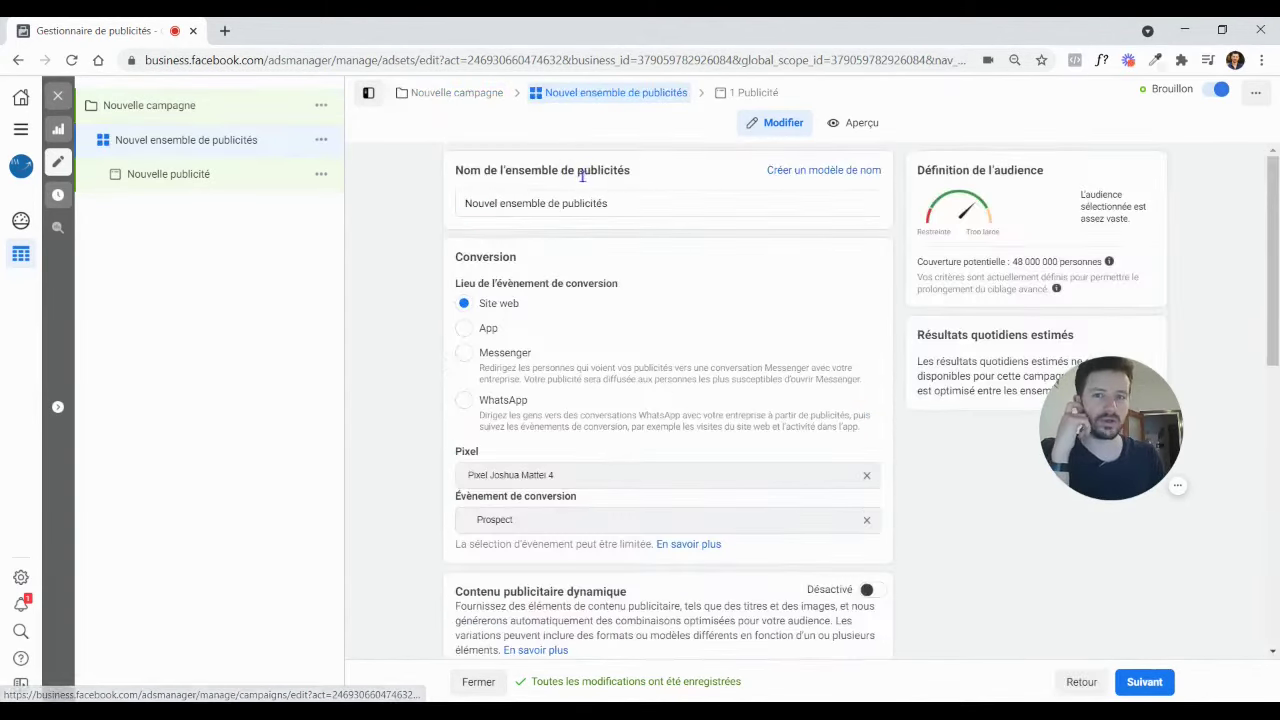
scroll(443, 343, down, 10)
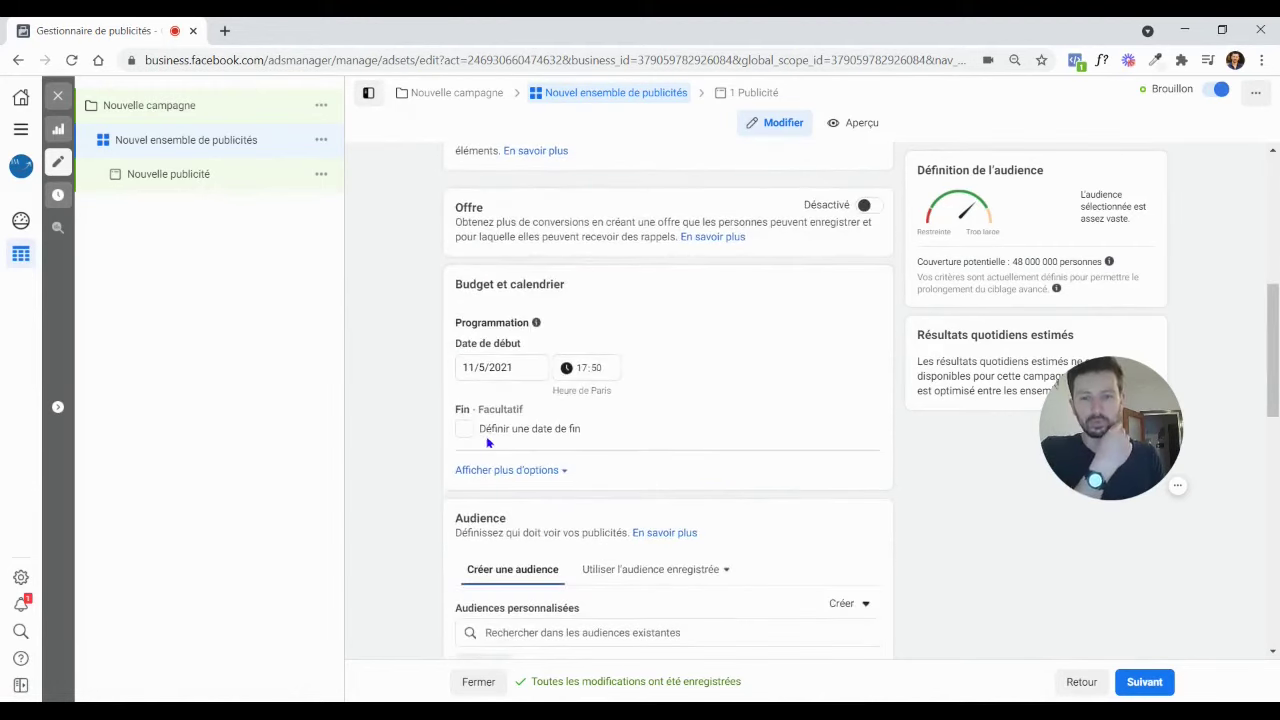
scroll(618, 524, down, 5)
scroll(500, 460, down, 5)
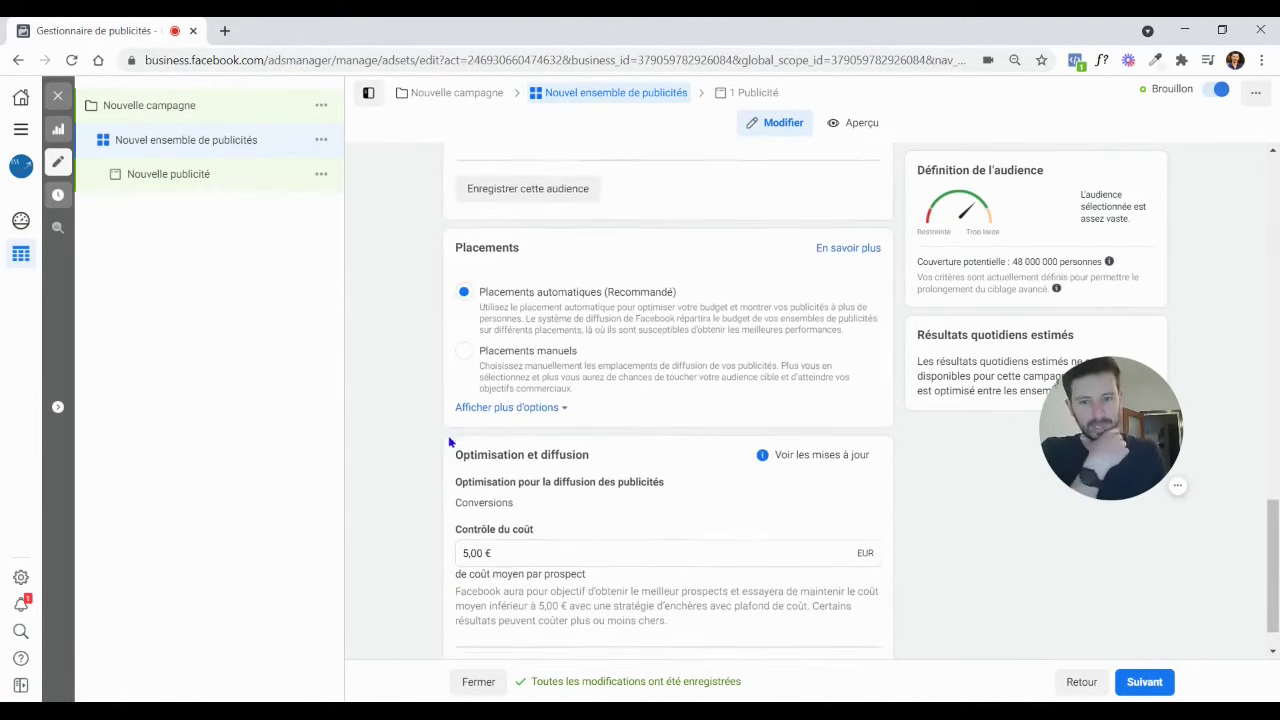
click(494, 503)
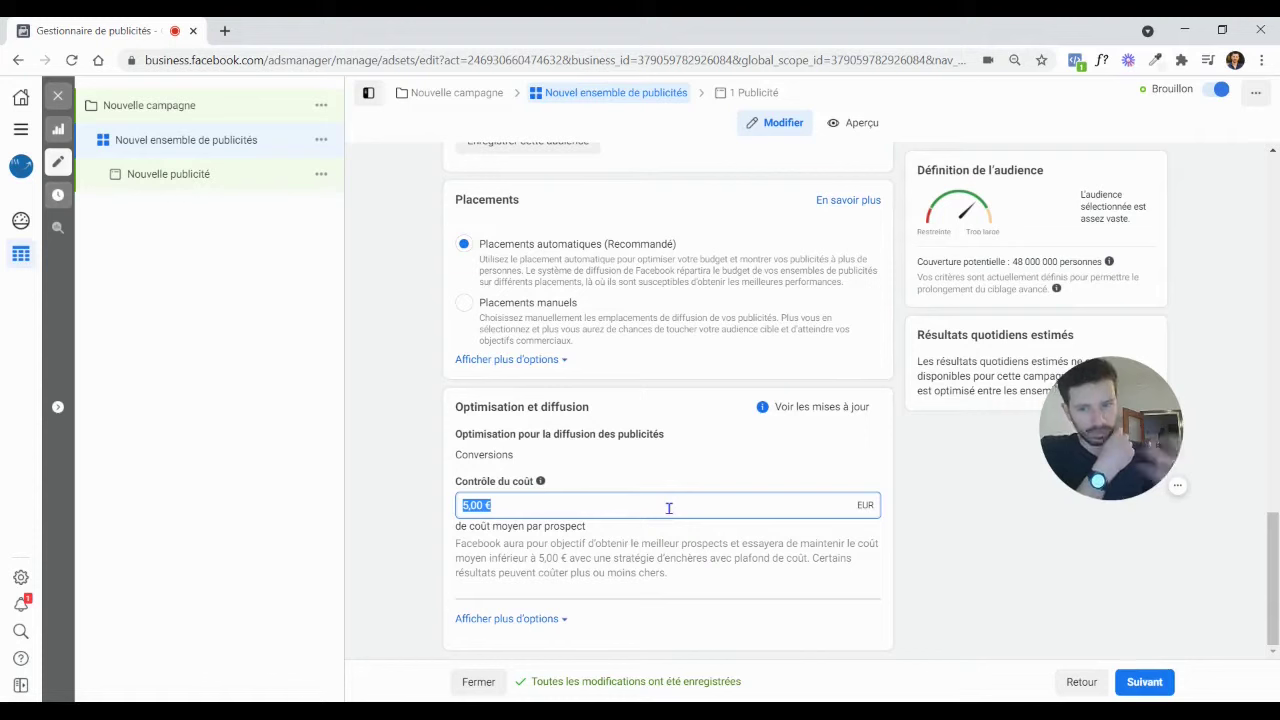
click(428, 464)
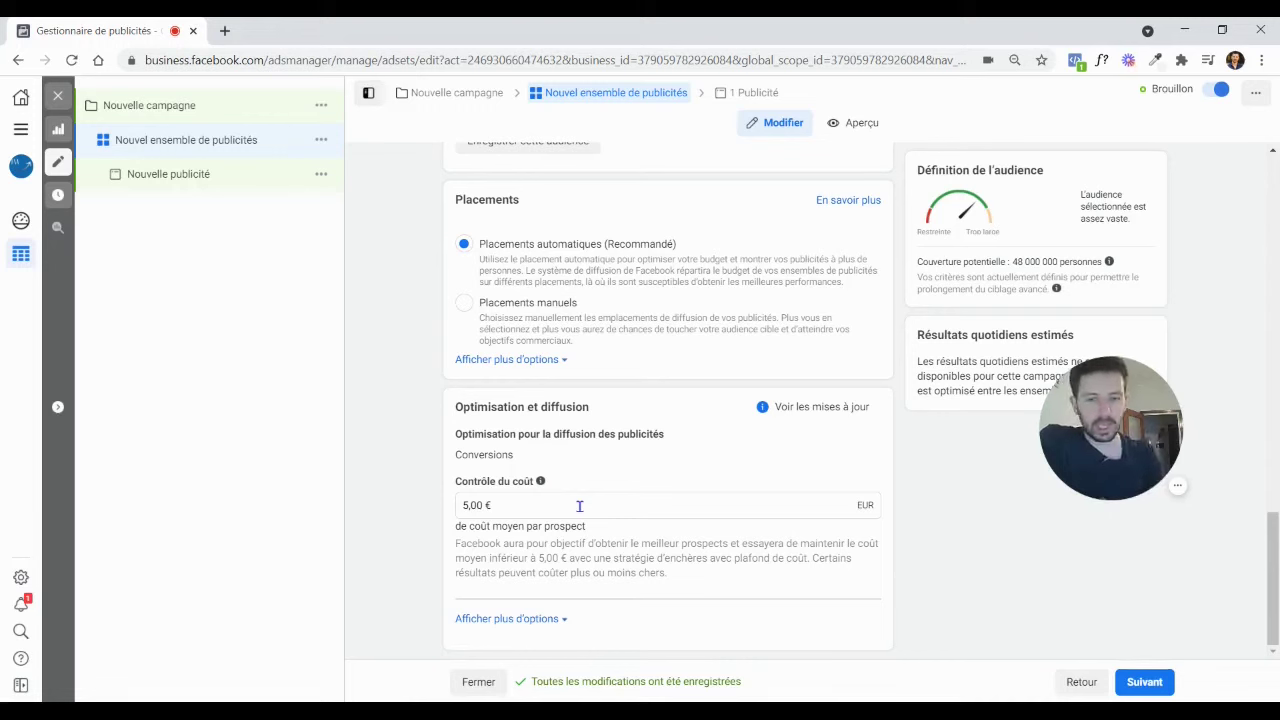
Set the ad set's average cost control per lead to 10 €
click(464, 507)
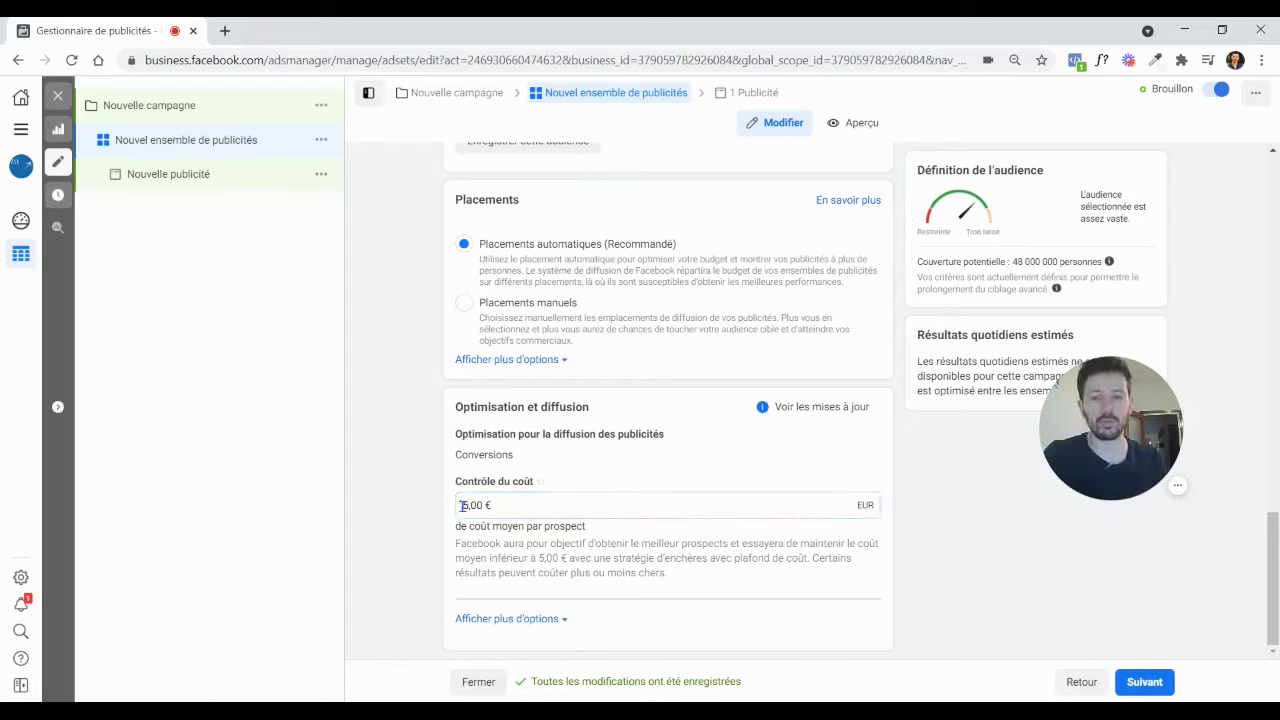
key(BackSpace)
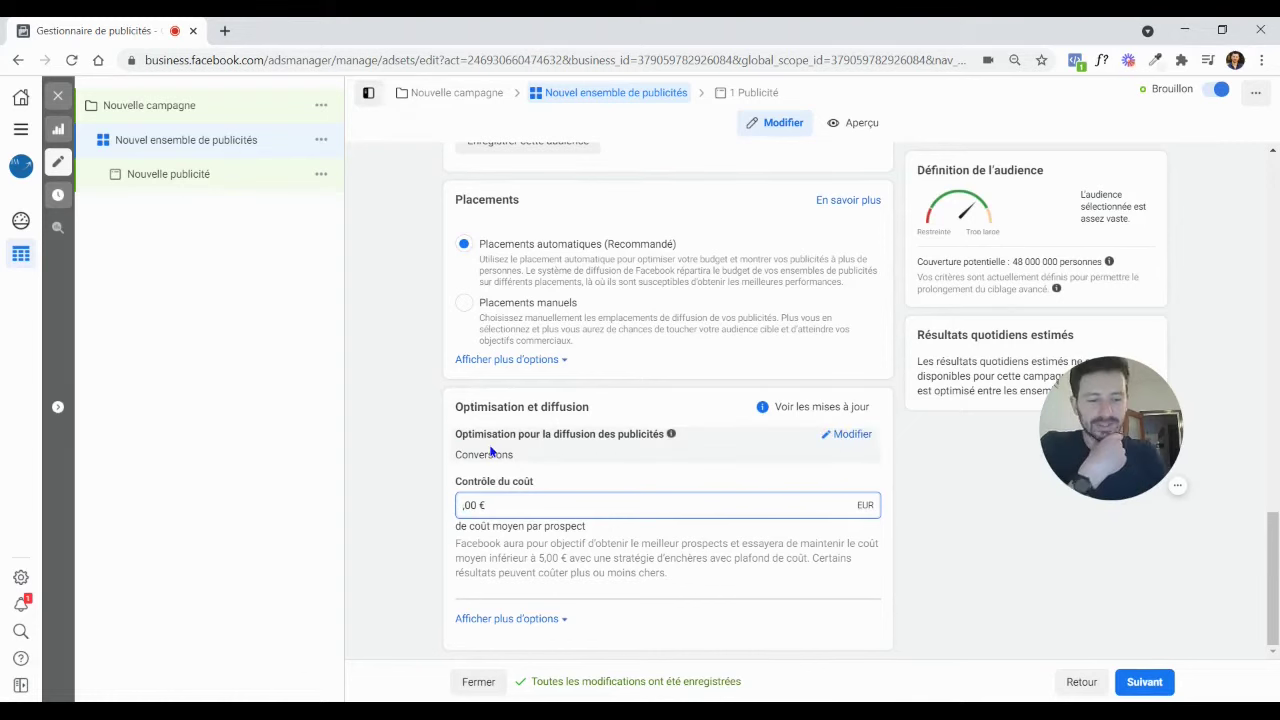
text(7)
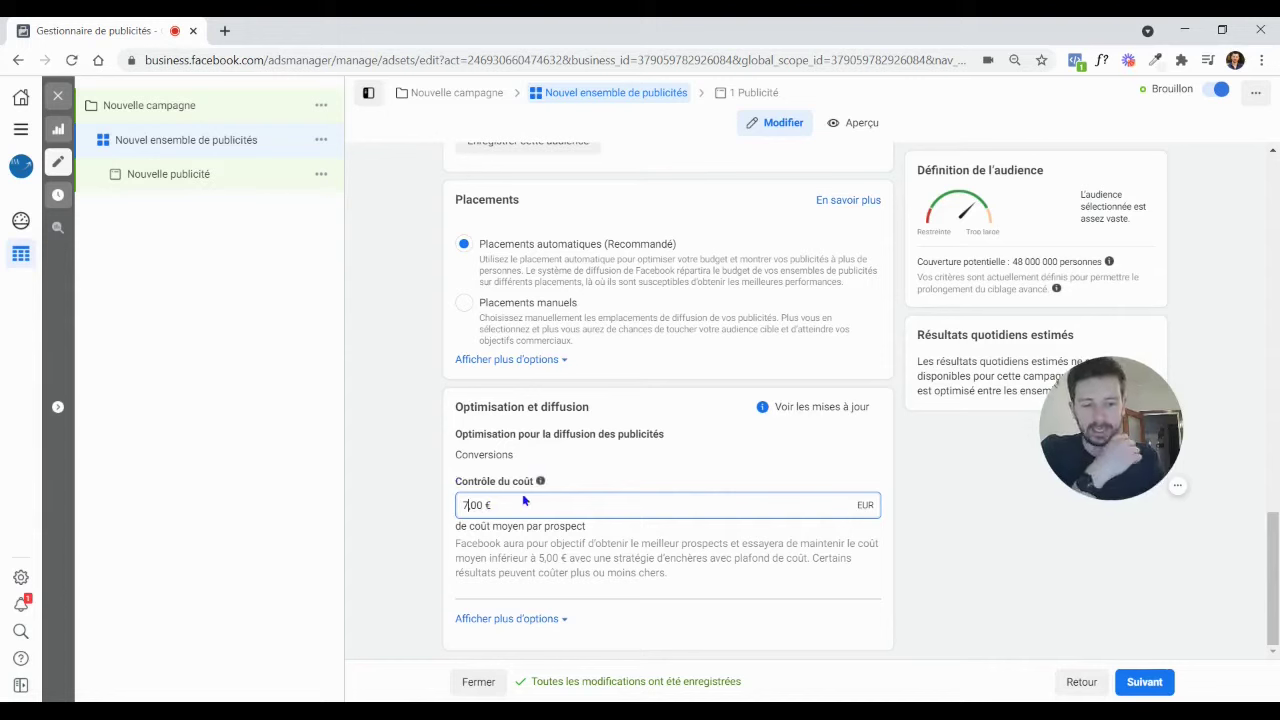
key(BackSpace)
text(10)
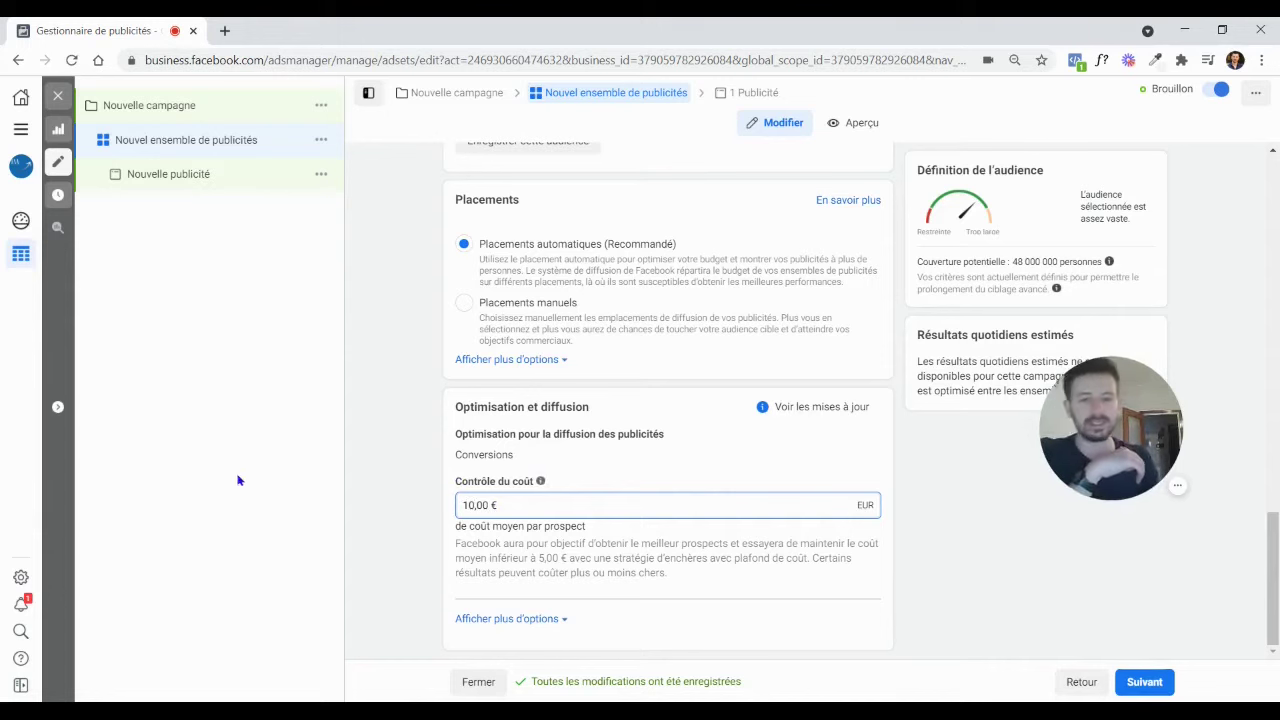
click(385, 490)
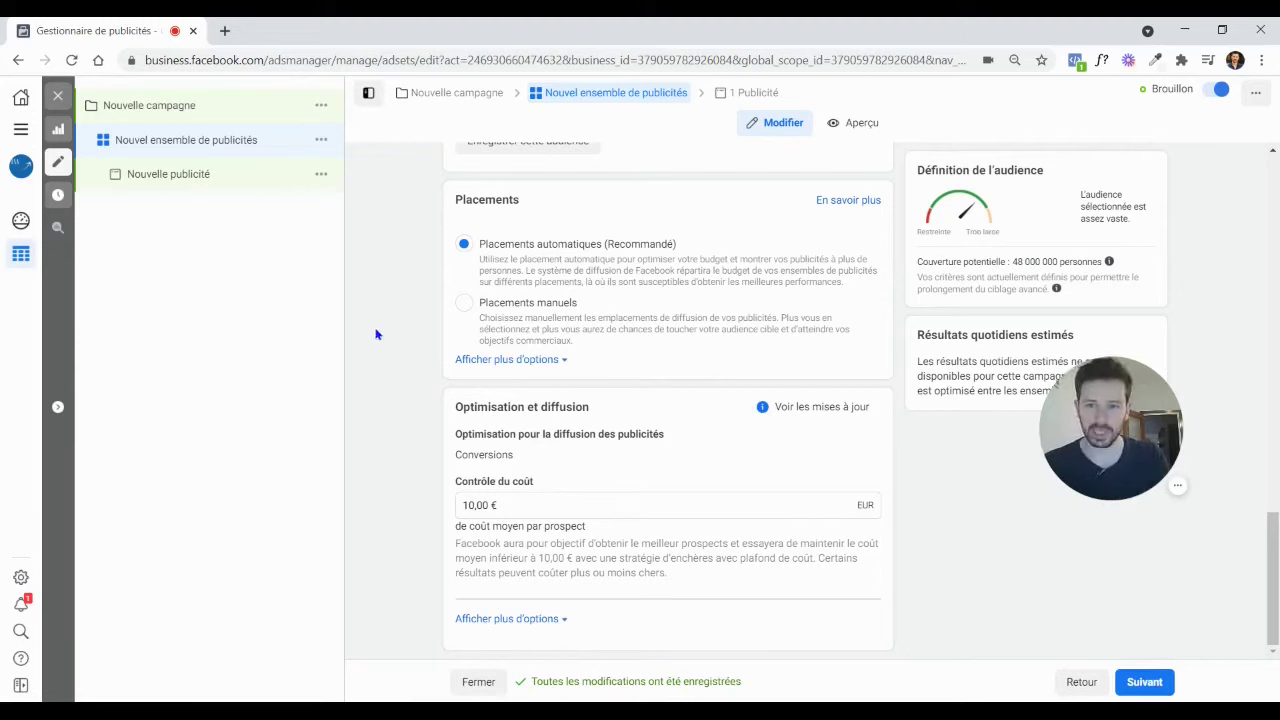
Close the ad set editor without publishing the draft items
click(489, 504)
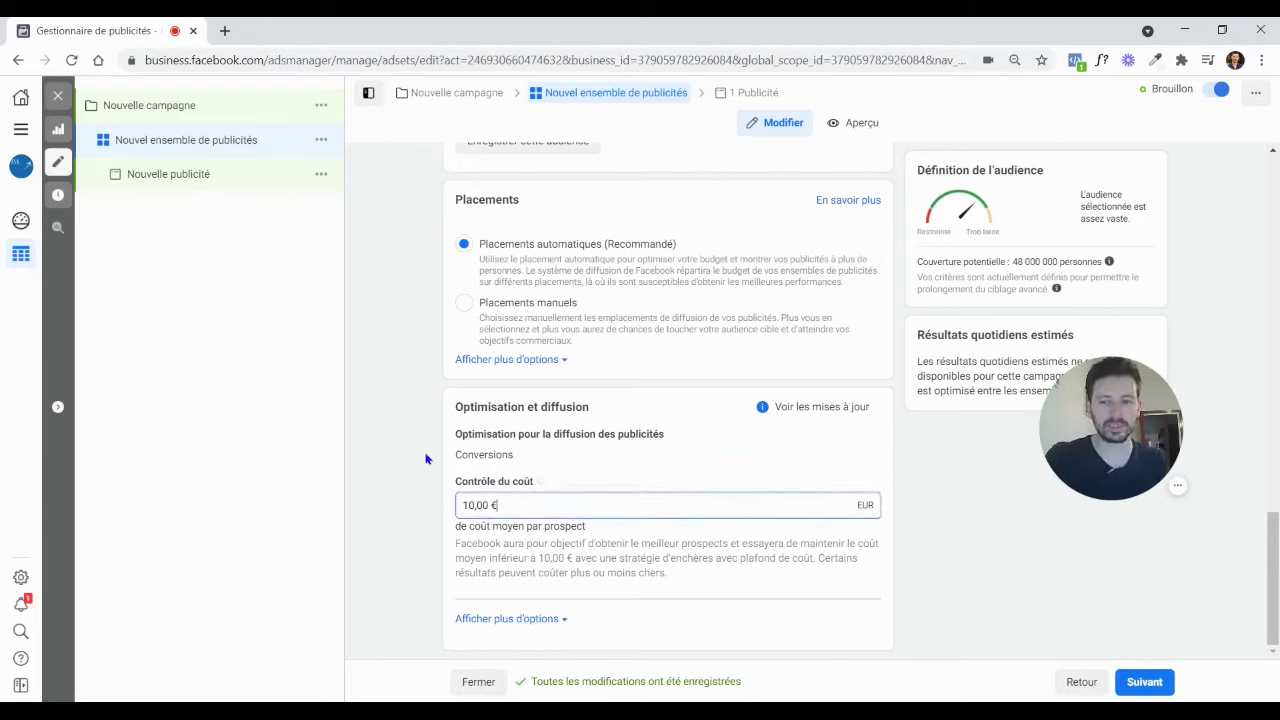
click(57, 95)
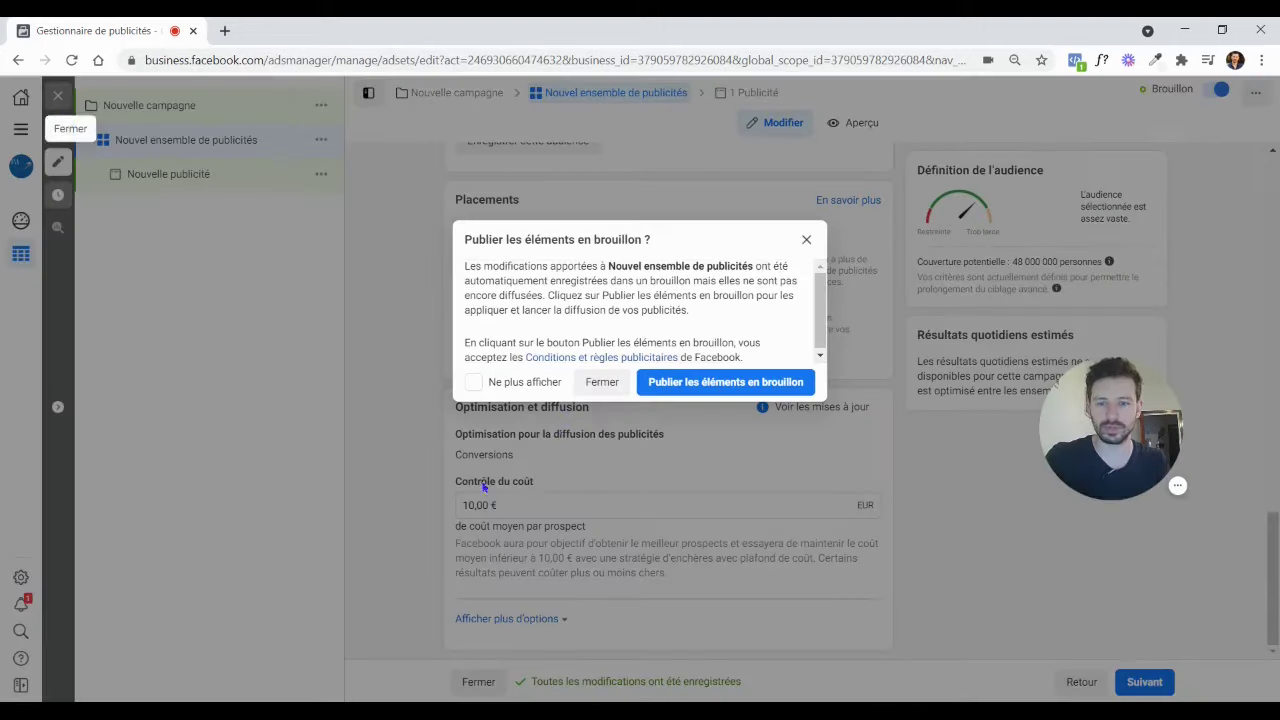
click(600, 382)
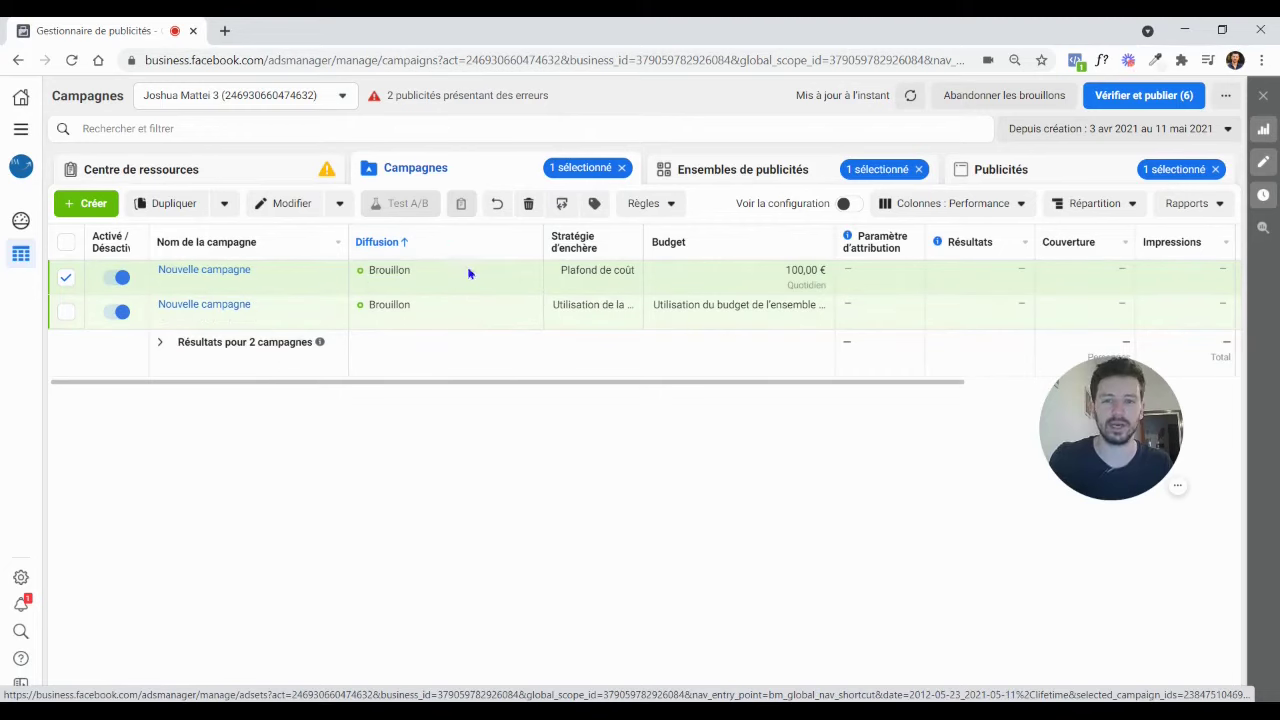
Switch off the draft ad "Nouvelle publicité" in the selected ad set's list of ads
click(729, 171)
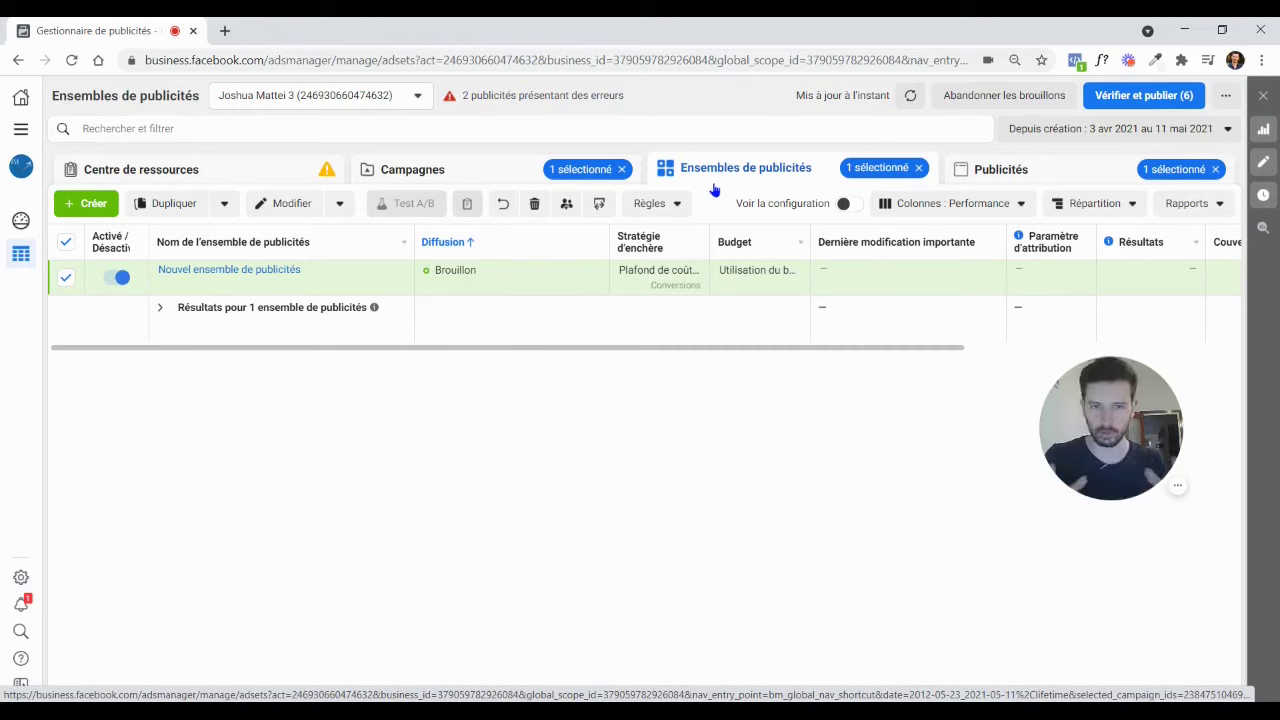
click(986, 171)
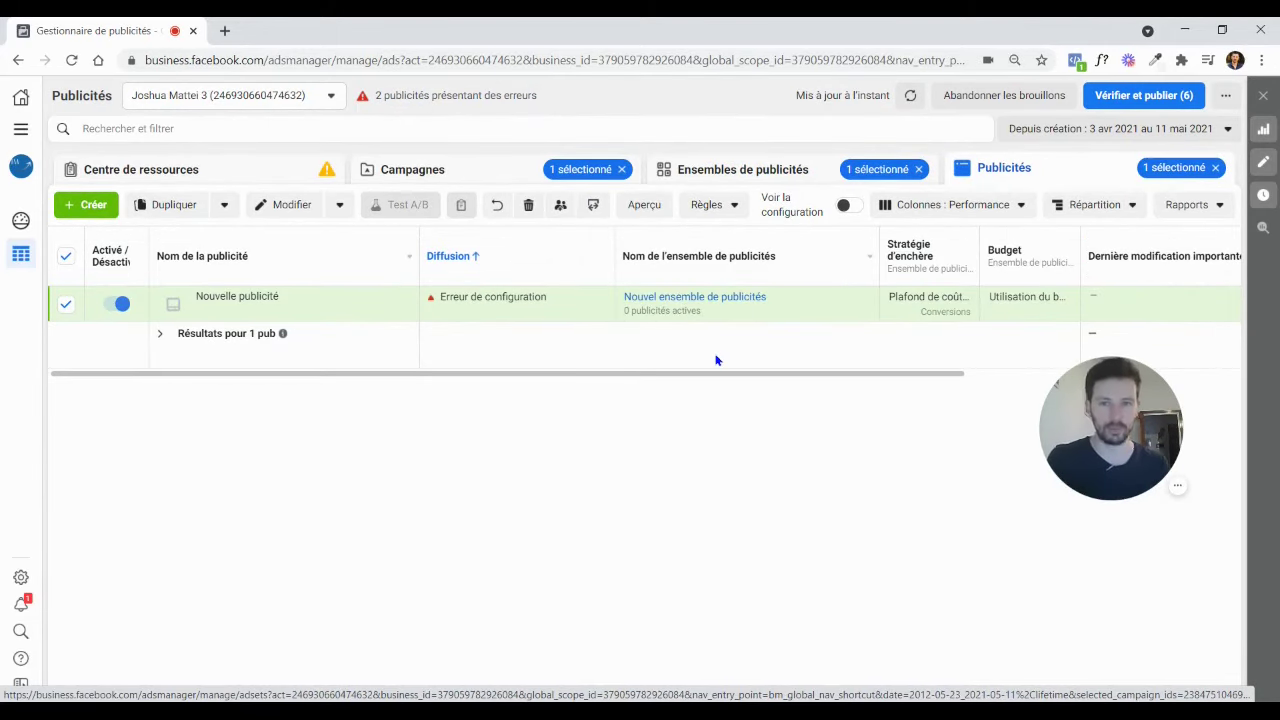
click(122, 307)
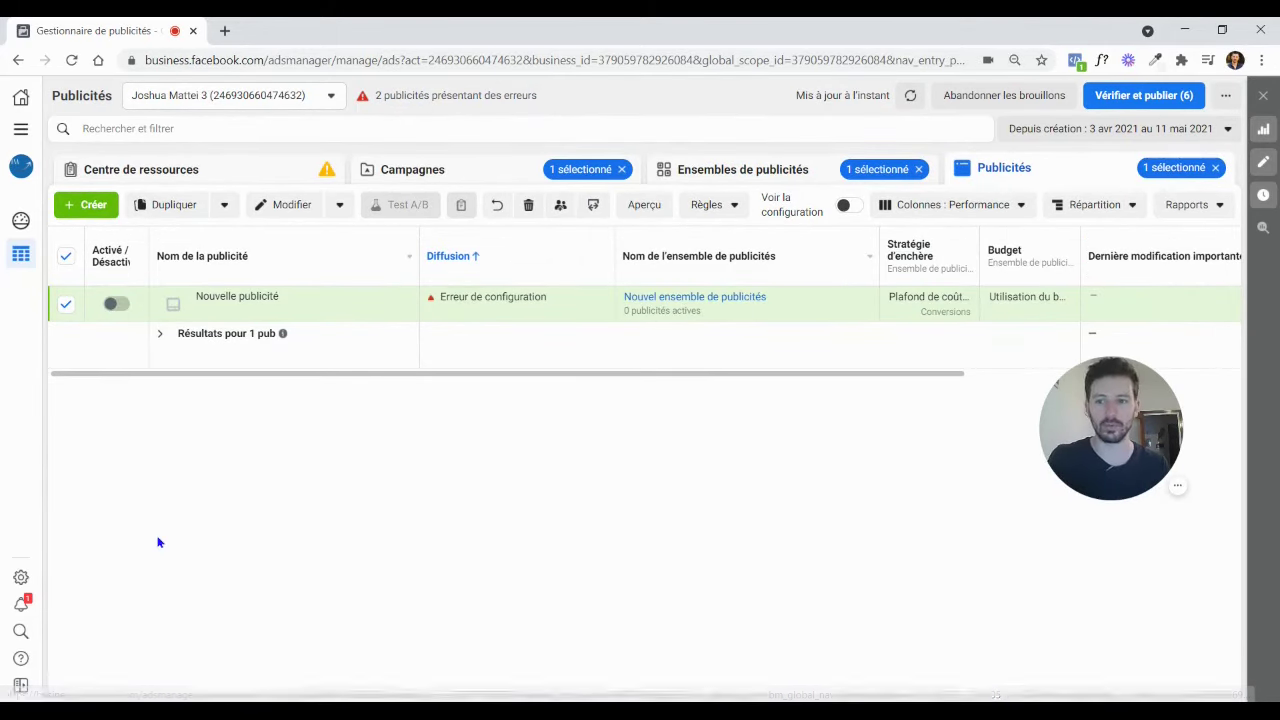